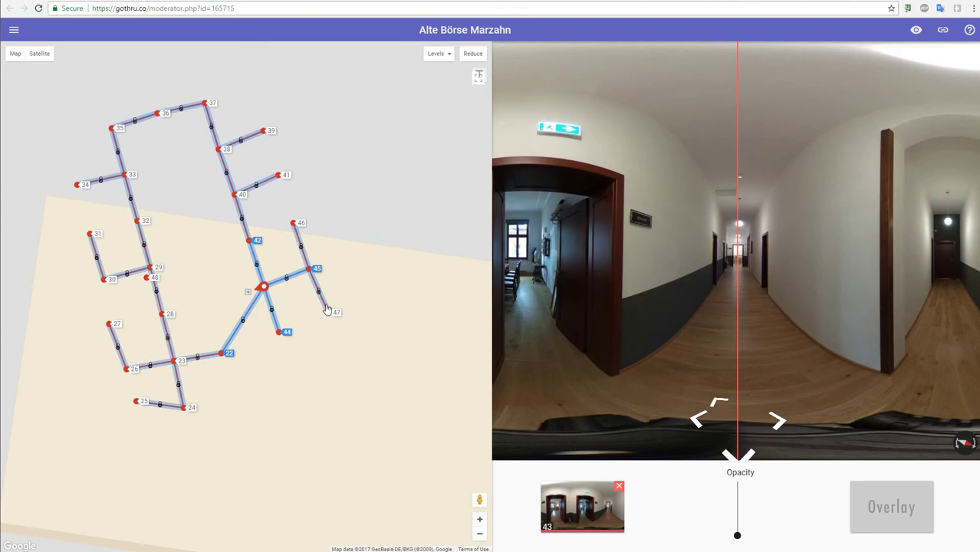
- Unlock the 42–43 and 22–43 links and turn the panorama to compare its heading
{"action": "left_click", "coordinate": [255, 265]}
{"action": "left_click", "coordinate": [247, 322]}
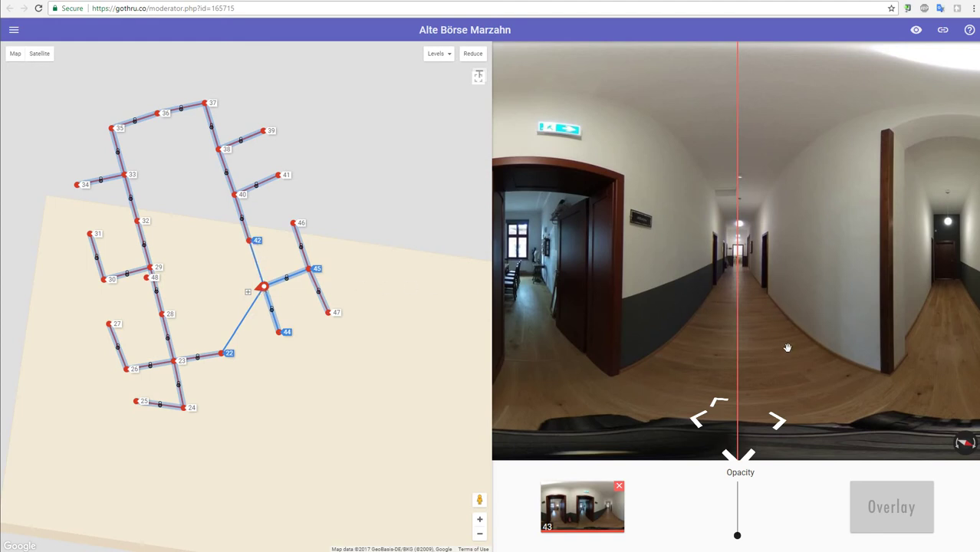
{"action": "left_click_drag", "start_coordinate": [783, 343], "coordinate": [576, 322]}
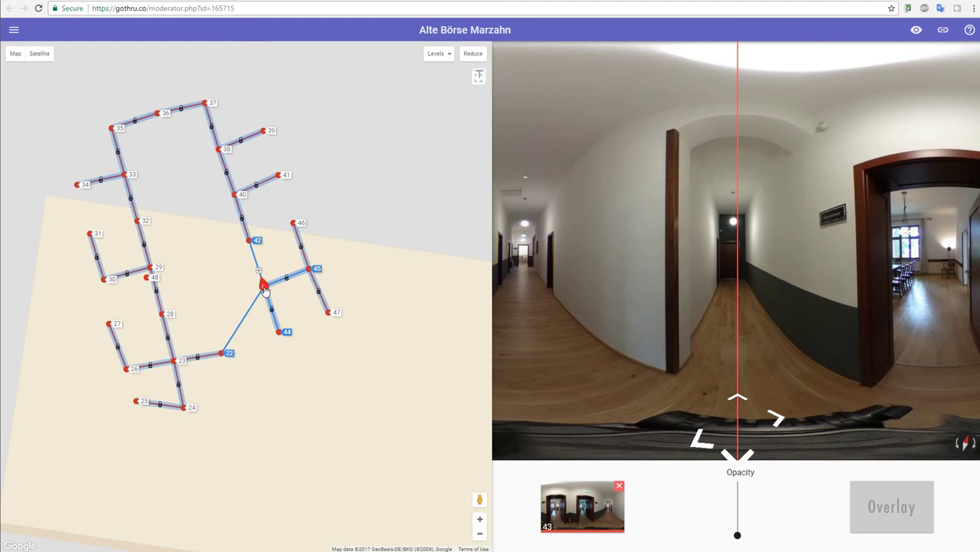
- Move panorama 43 with its 44–47 branch down-right, then nudge it slightly up
{"action": "left_click_drag", "start_coordinate": [263, 285], "coordinate": [282, 338]}
{"action": "left_click_drag", "start_coordinate": [629, 308], "coordinate": [749, 326]}
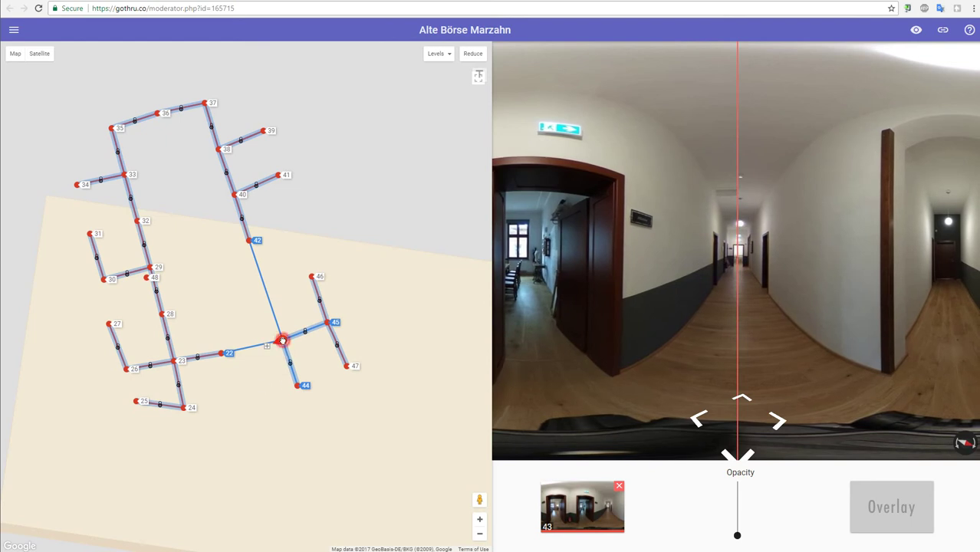
{"action": "left_click_drag", "start_coordinate": [285, 347], "coordinate": [279, 331]}
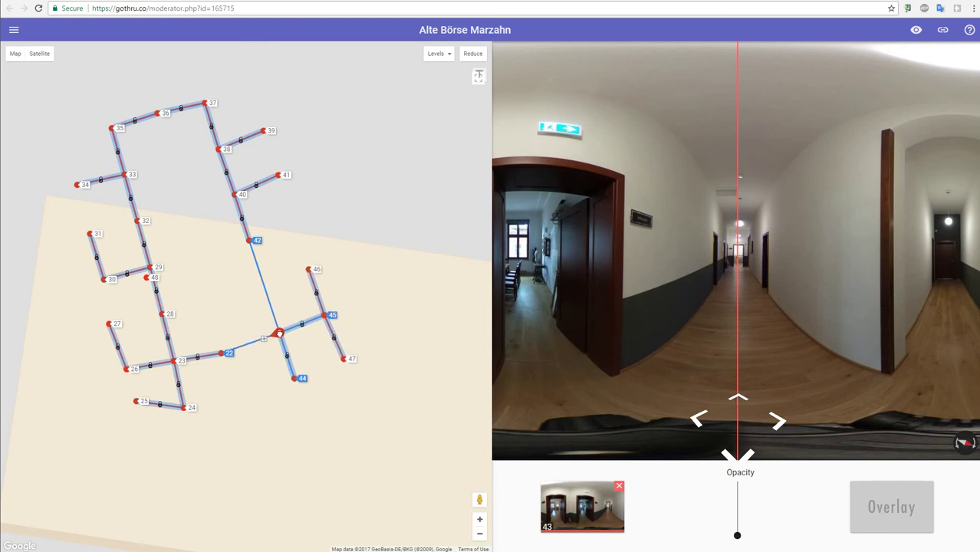
- Jump from panorama 43 to 22 and onward, then return to 43 facing the corridor
{"action": "left_click", "coordinate": [740, 400]}
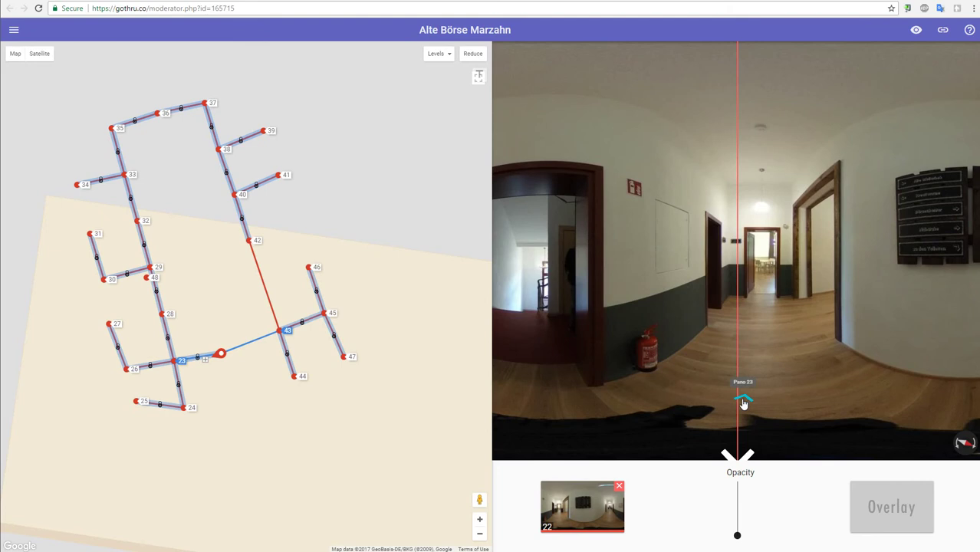
{"action": "left_click", "coordinate": [742, 401]}
{"action": "left_click_drag", "start_coordinate": [780, 365], "coordinate": [751, 371]}
{"action": "left_click", "coordinate": [732, 397]}
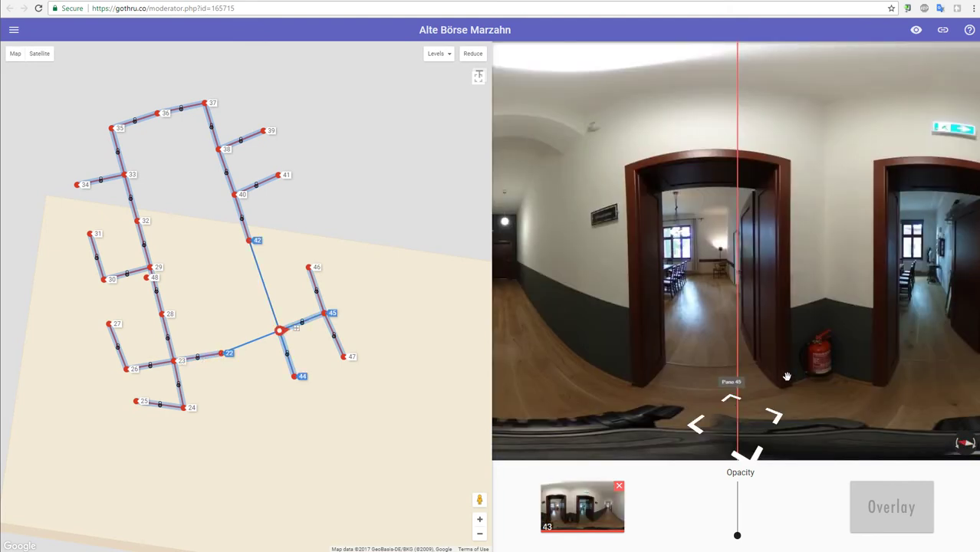
{"action": "mouse_move", "coordinate": [633, 353]}
{"action": "left_mouse_down"}
{"action": "mouse_move", "coordinate": [868, 360]}
{"action": "mouse_move", "coordinate": [715, 350]}
{"action": "mouse_move", "coordinate": [728, 357]}
{"action": "left_mouse_up"}
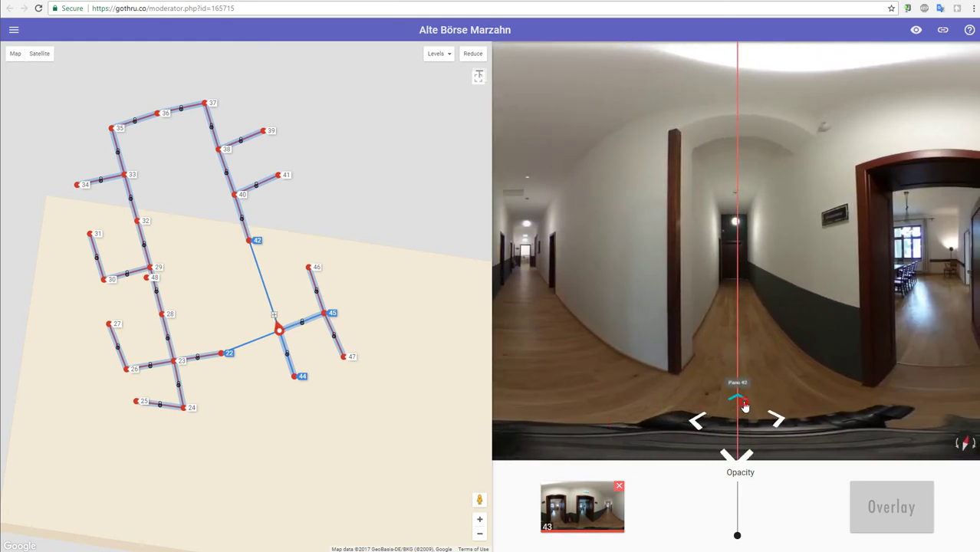
- Jump to panorama 42 and back to 43, then drag the 28–23 link handle onto node 23
{"action": "left_click", "coordinate": [738, 404]}
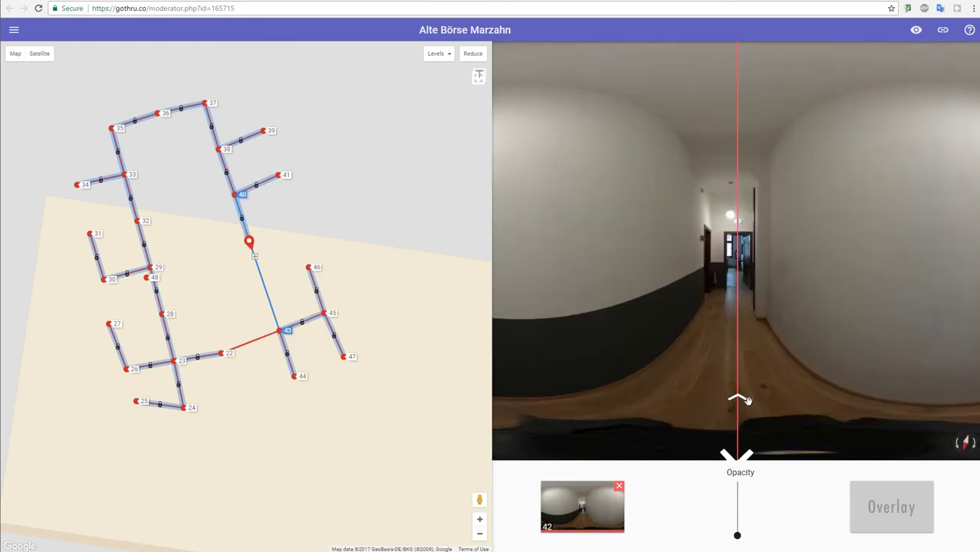
{"action": "left_click", "coordinate": [745, 398]}
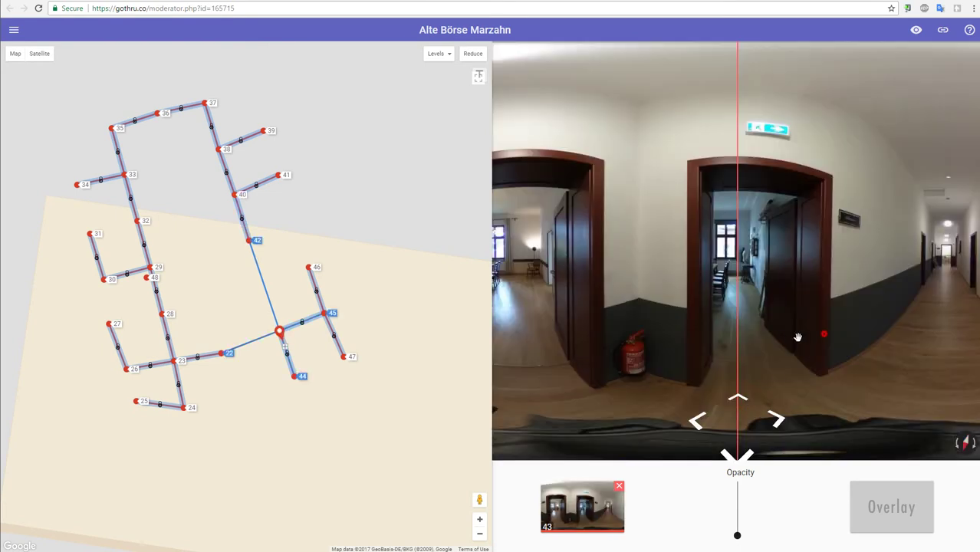
{"action": "left_click_drag", "start_coordinate": [798, 335], "coordinate": [626, 337]}
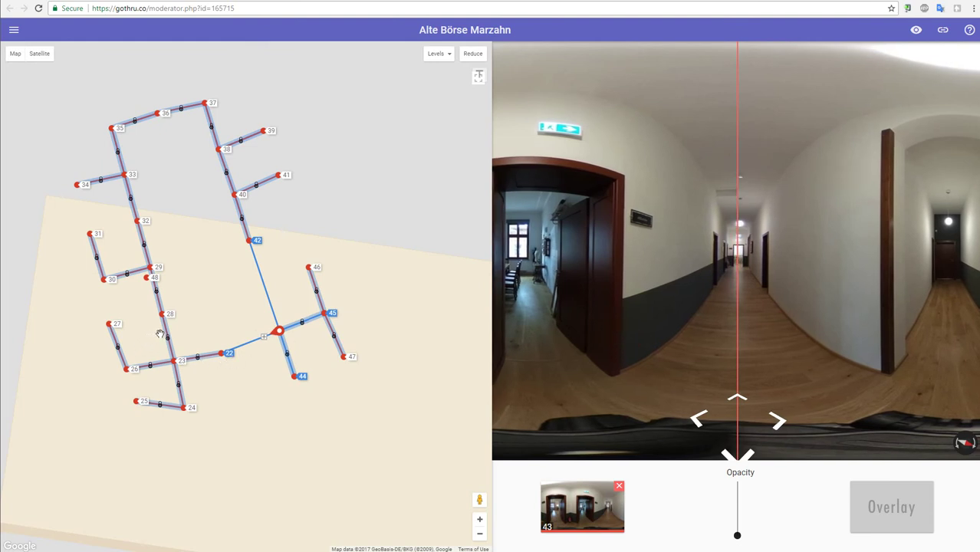
{"action": "left_click_drag", "start_coordinate": [170, 344], "coordinate": [179, 364]}
- Select node 23, turn its view toward the hallway, nudge it slightly left, then move to panorama 22
{"action": "left_click", "coordinate": [175, 365]}
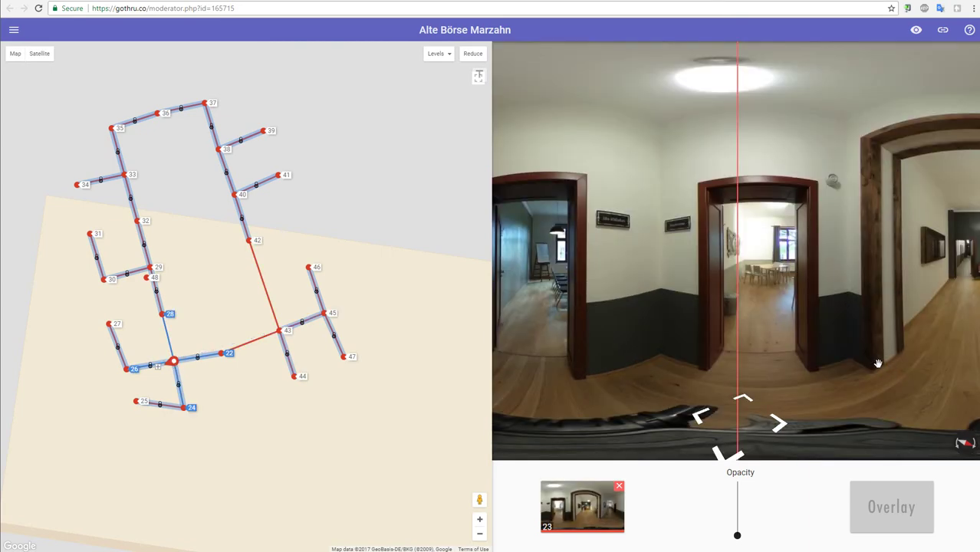
{"action": "mouse_move", "coordinate": [877, 363]}
{"action": "left_mouse_down"}
{"action": "mouse_move", "coordinate": [646, 340]}
{"action": "mouse_move", "coordinate": [722, 343]}
{"action": "mouse_move", "coordinate": [695, 347]}
{"action": "left_mouse_up"}
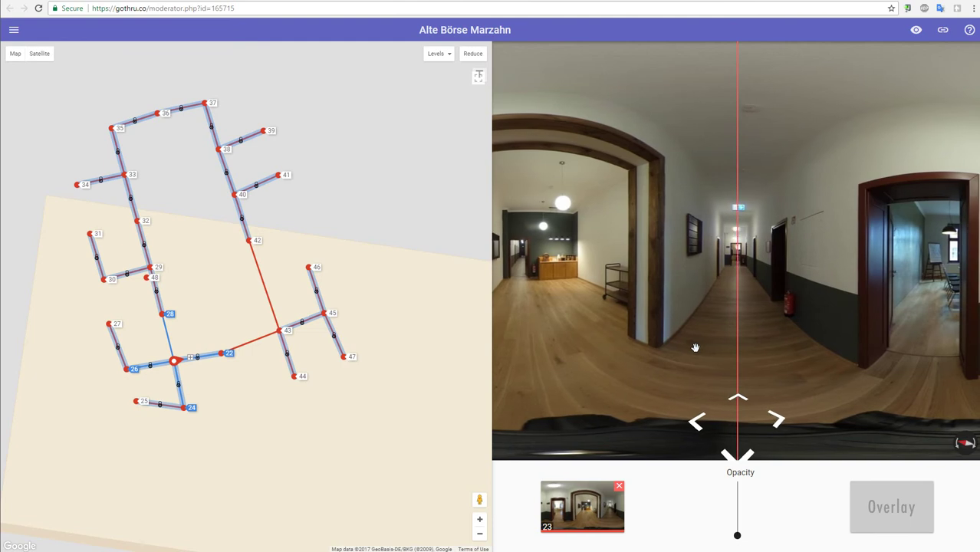
{"action": "left_click", "coordinate": [738, 395]}
{"action": "left_click_drag", "start_coordinate": [175, 360], "coordinate": [172, 358]}
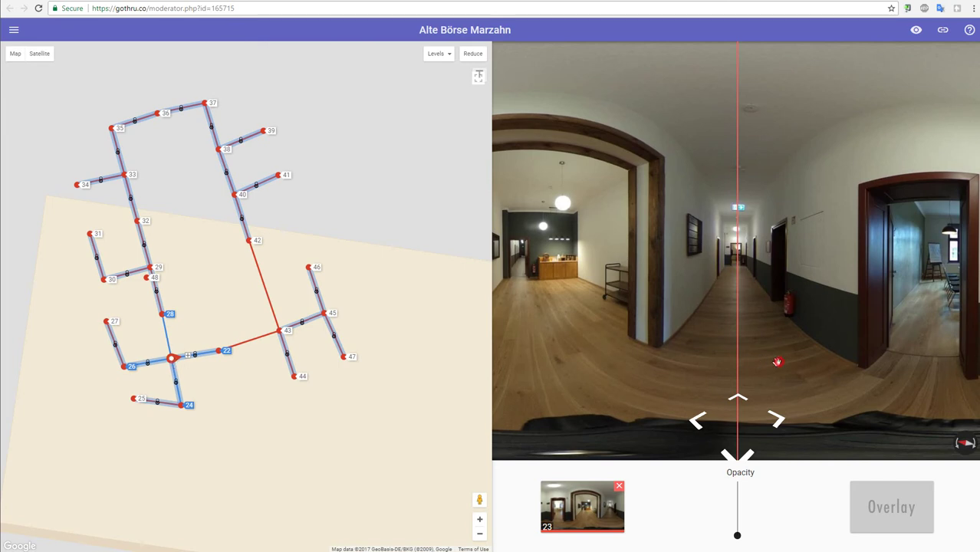
{"action": "left_click_drag", "start_coordinate": [776, 361], "coordinate": [776, 368]}
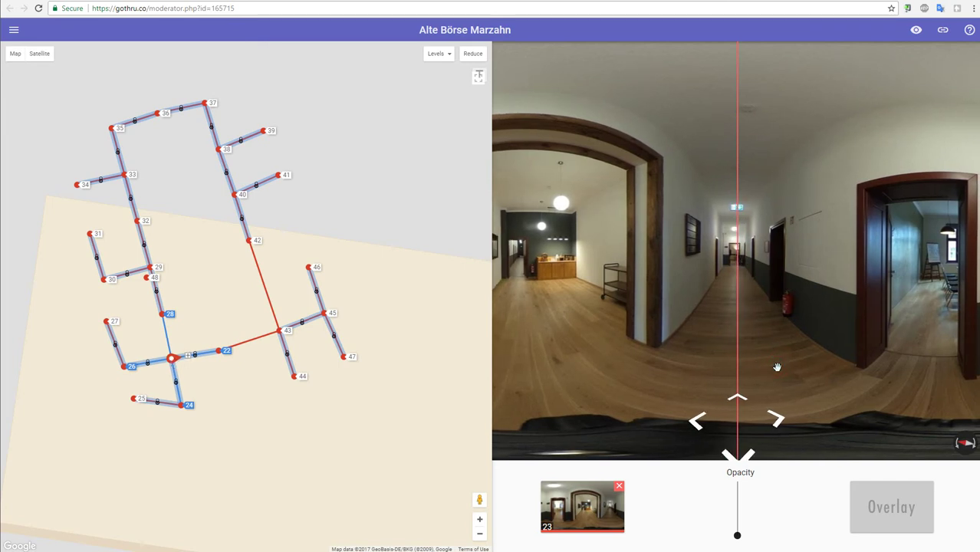
{"action": "left_click", "coordinate": [736, 398]}
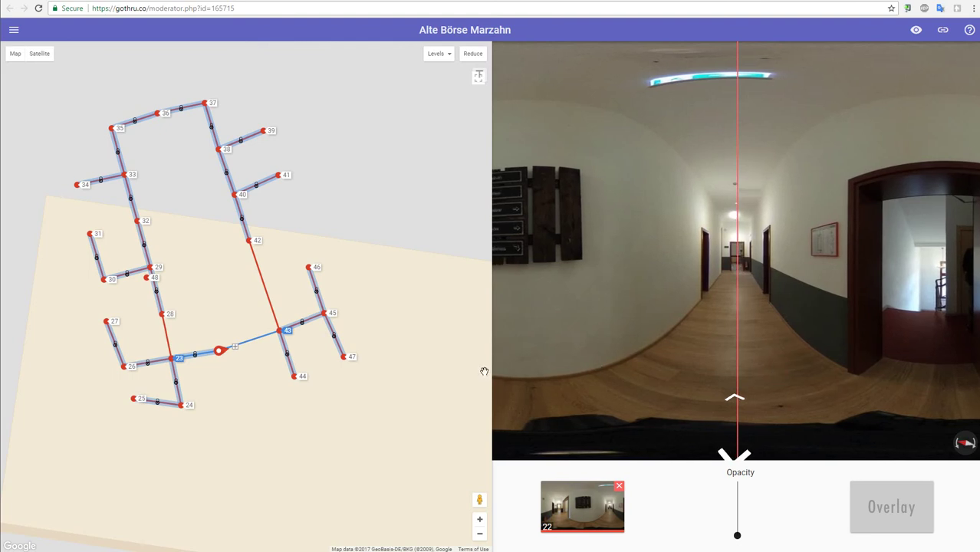
- Jump from panorama 22 to 43, back to 22 and again to 43, fine-tuning 43's heading
{"action": "left_click", "coordinate": [234, 349]}
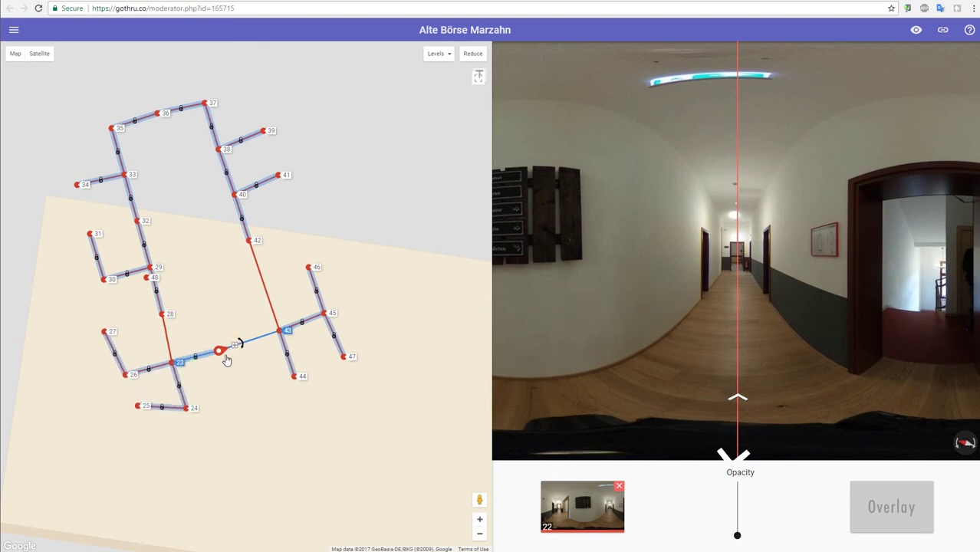
{"action": "left_click", "coordinate": [745, 401]}
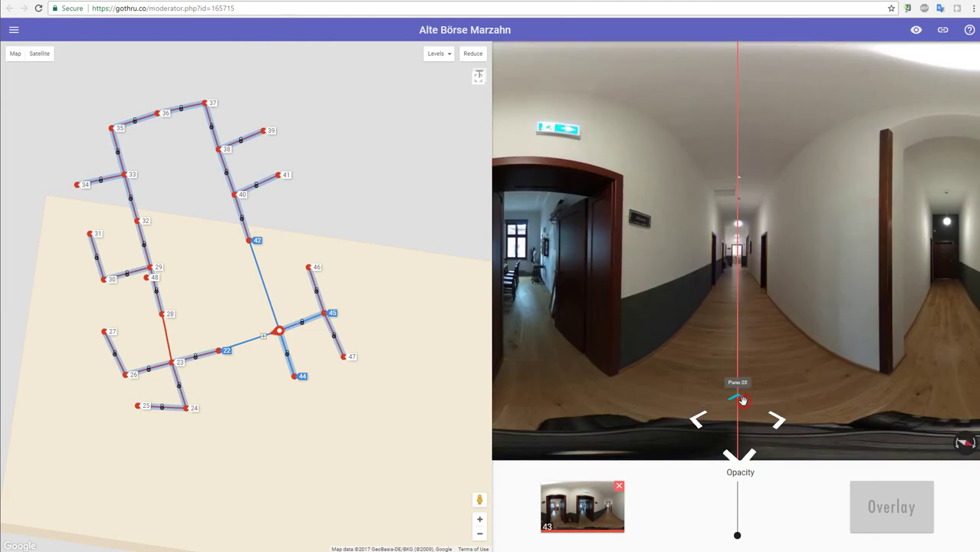
{"action": "left_click", "coordinate": [742, 400]}
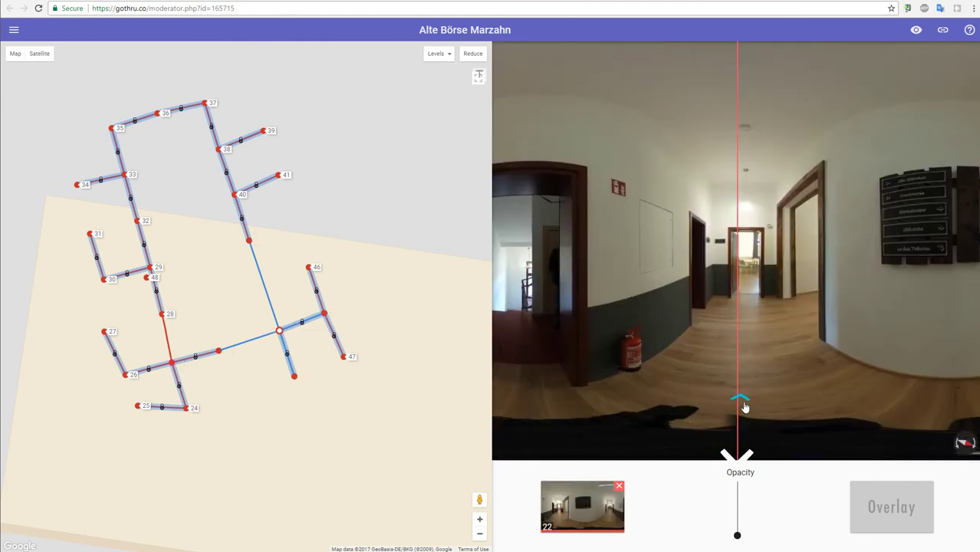
{"action": "left_click", "coordinate": [743, 397]}
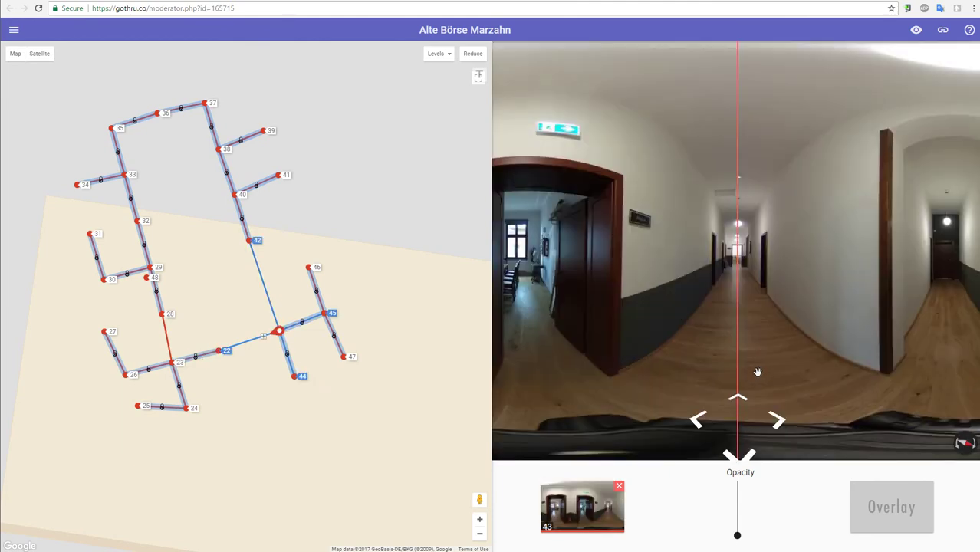
{"action": "left_click_drag", "start_coordinate": [757, 372], "coordinate": [755, 373]}
- Go from panorama 43 to 22, then on to 23, turning it toward the archway
{"action": "left_click", "coordinate": [698, 419]}
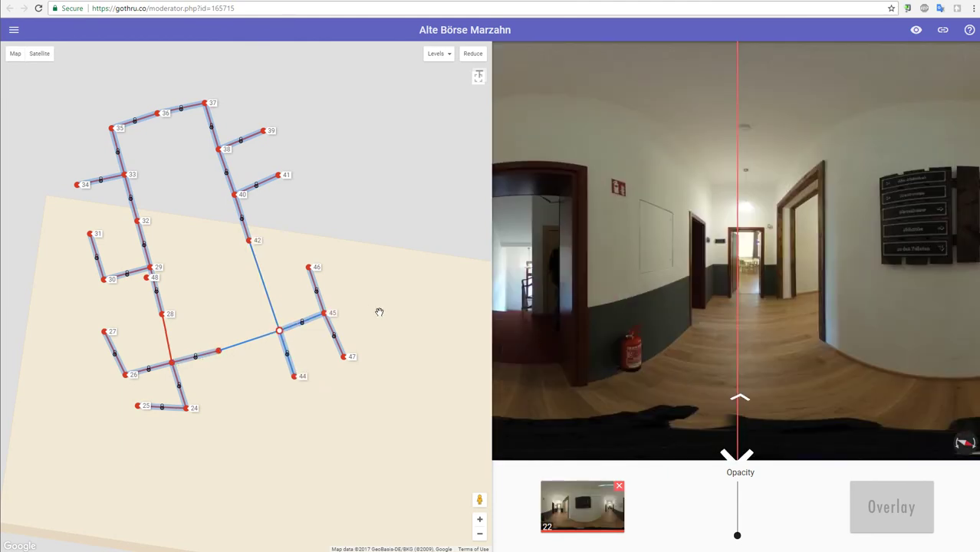
{"action": "left_click", "coordinate": [173, 366]}
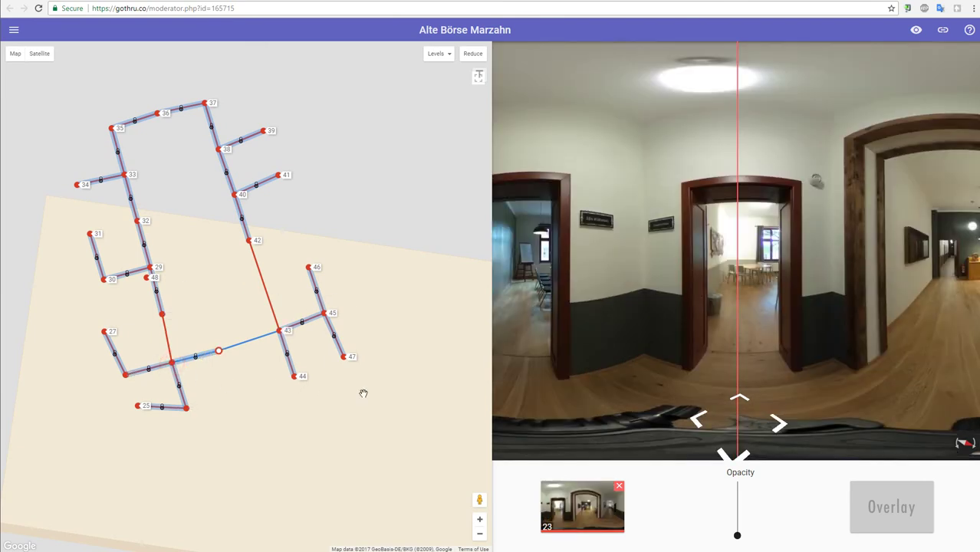
{"action": "left_click_drag", "start_coordinate": [776, 298], "coordinate": [695, 292]}
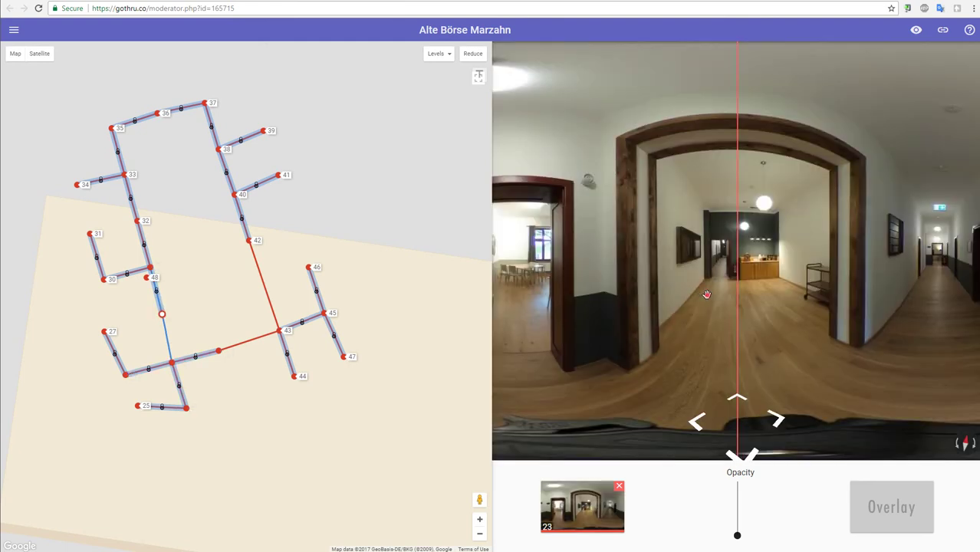
- Adjust panorama 23's heading, shift it slightly right, then step through to panorama 28
{"action": "left_click_drag", "start_coordinate": [706, 294], "coordinate": [723, 296]}
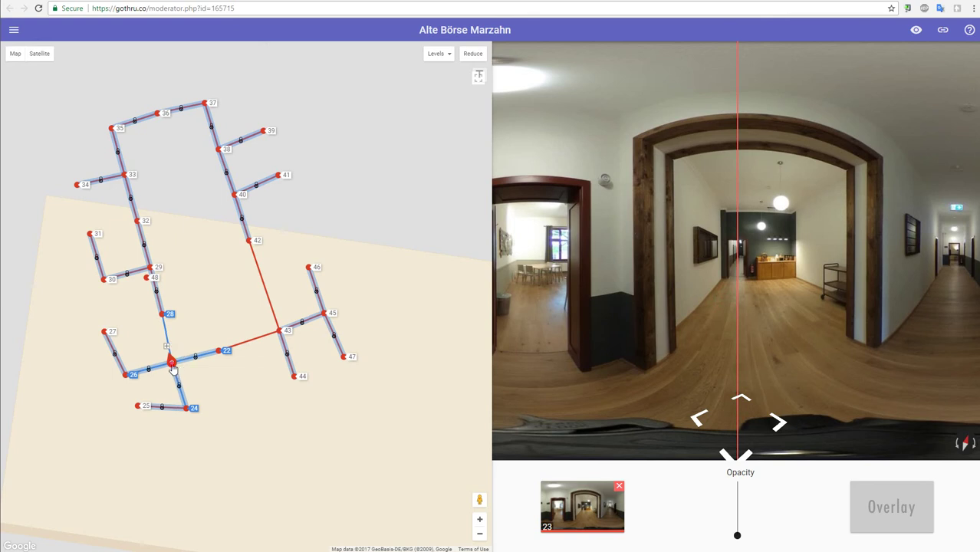
{"action": "left_click_drag", "start_coordinate": [173, 369], "coordinate": [179, 361]}
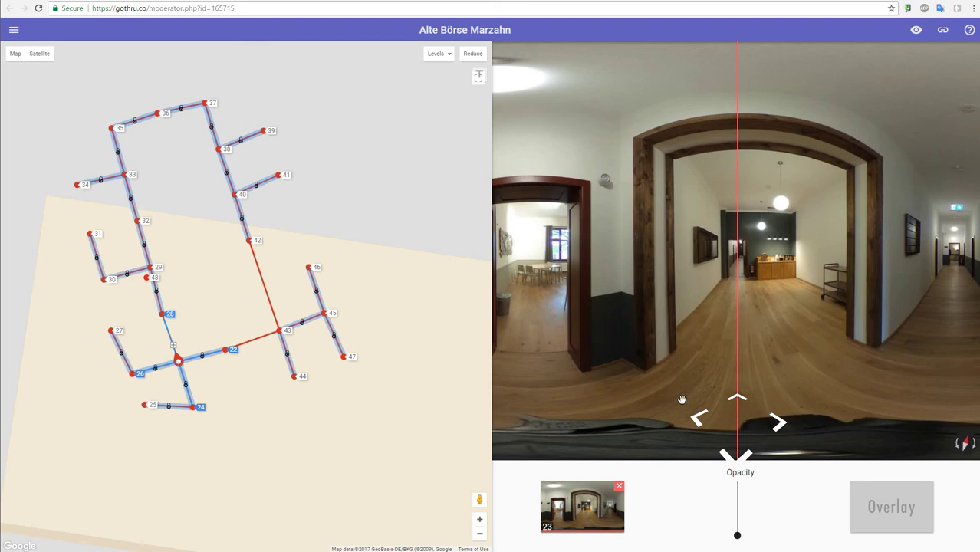
{"action": "left_click", "coordinate": [738, 400]}
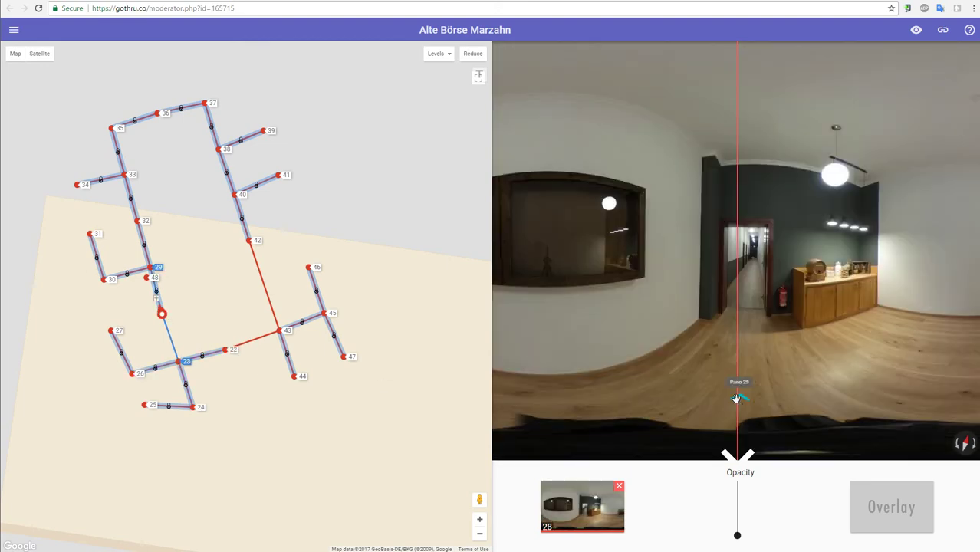
{"action": "left_click", "coordinate": [738, 400]}
{"action": "left_click", "coordinate": [738, 399]}
{"action": "left_click_drag", "start_coordinate": [755, 368], "coordinate": [746, 371]}
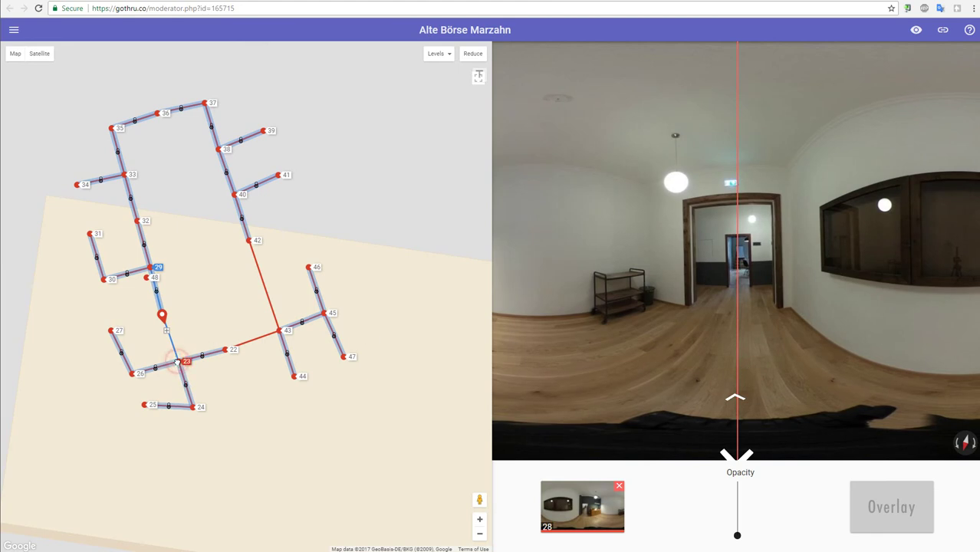
- Nudge node 23 on the map and walk between panoramas 23 and 28, ending on 28
{"action": "left_click_drag", "start_coordinate": [177, 362], "coordinate": [176, 361]}
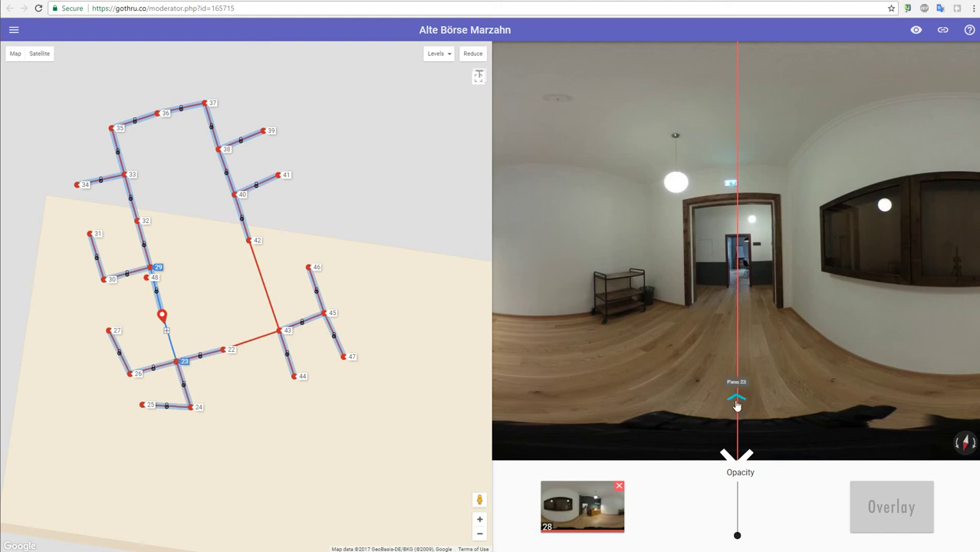
{"action": "left_click", "coordinate": [736, 402]}
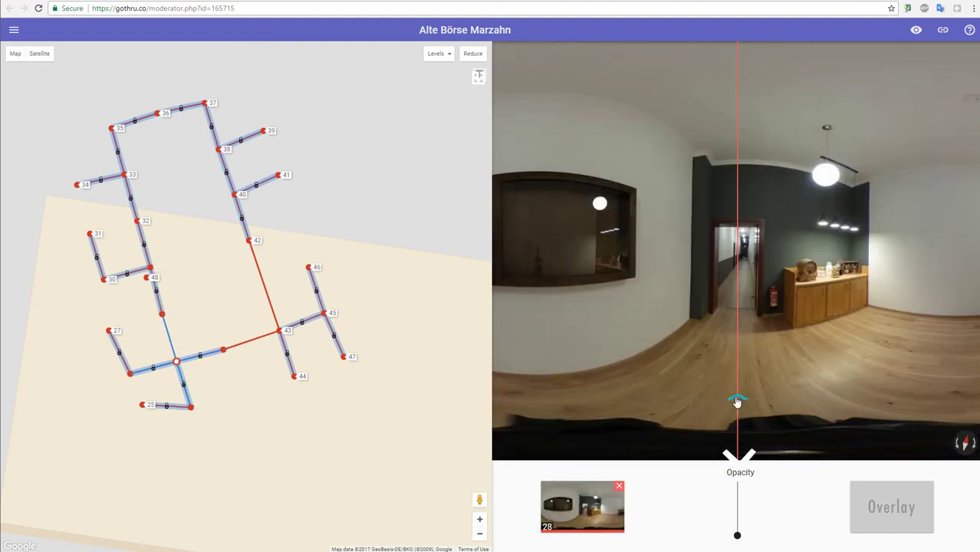
{"action": "left_click", "coordinate": [735, 402]}
{"action": "left_click", "coordinate": [737, 399]}
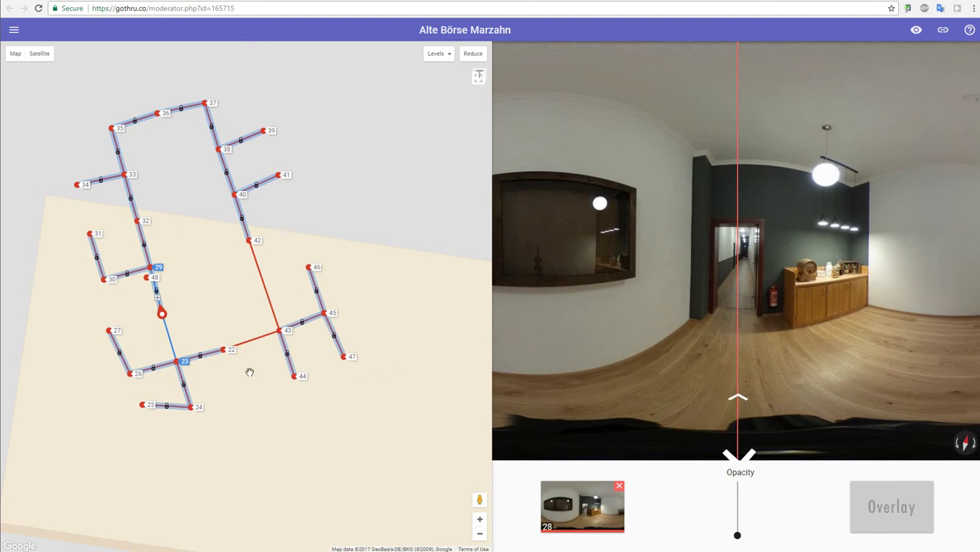
- Go to panorama 22's hallway, rotate the view, hop to panorama 43 and return to 22
{"action": "left_click", "coordinate": [224, 351]}
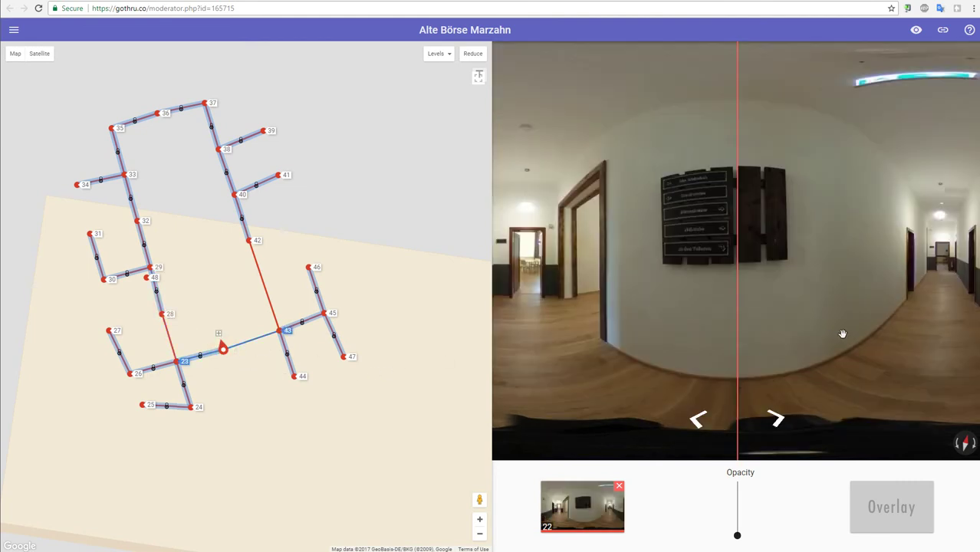
{"action": "left_click_drag", "start_coordinate": [639, 342], "coordinate": [779, 353]}
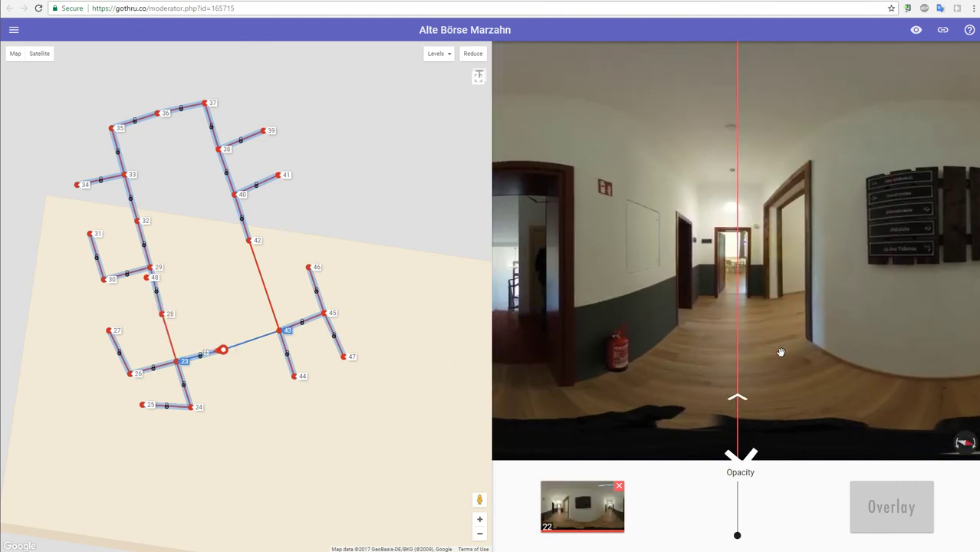
{"action": "mouse_move", "coordinate": [780, 352]}
{"action": "left_mouse_down"}
{"action": "mouse_move", "coordinate": [628, 310]}
{"action": "mouse_move", "coordinate": [663, 318]}
{"action": "left_mouse_up"}
{"action": "left_click", "coordinate": [664, 317]}
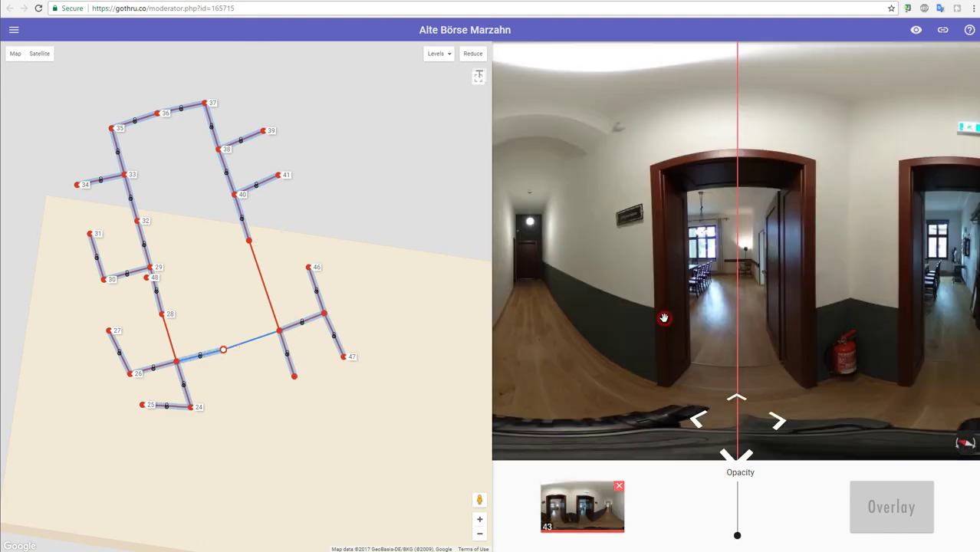
{"action": "left_click", "coordinate": [663, 317]}
{"action": "left_click", "coordinate": [663, 318]}
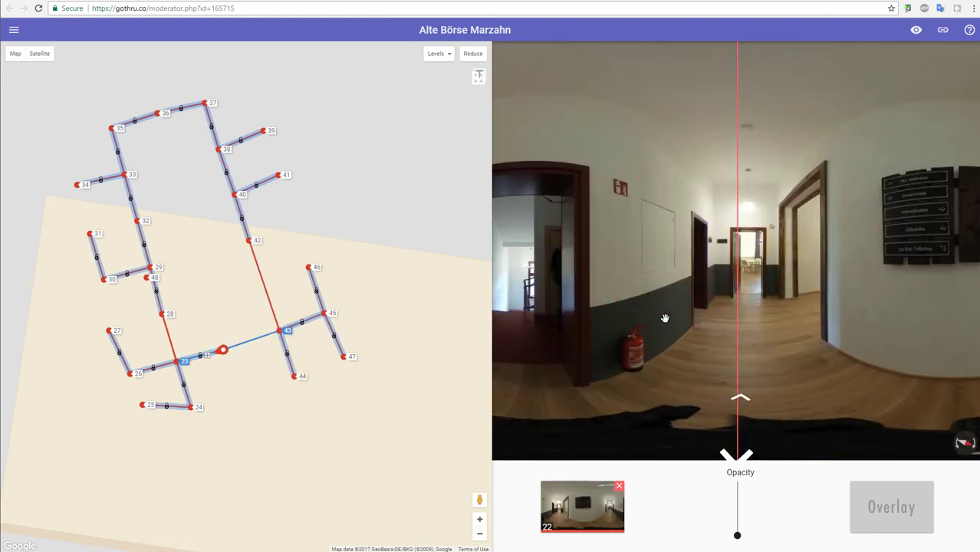
{"action": "left_click", "coordinate": [664, 317]}
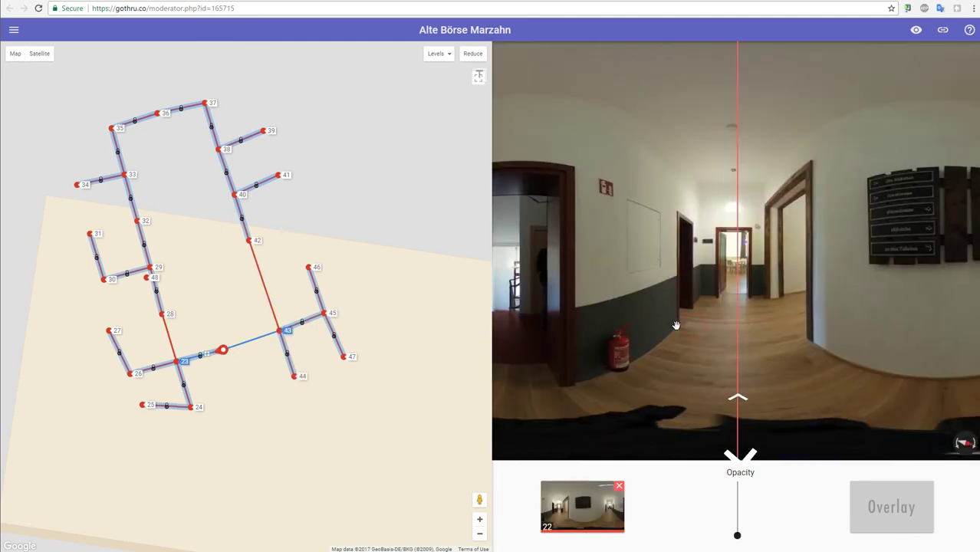
- Walk from panorama 22 through 23 into 28, flip between 23 and 28, and pan the view
{"action": "left_click", "coordinate": [677, 325]}
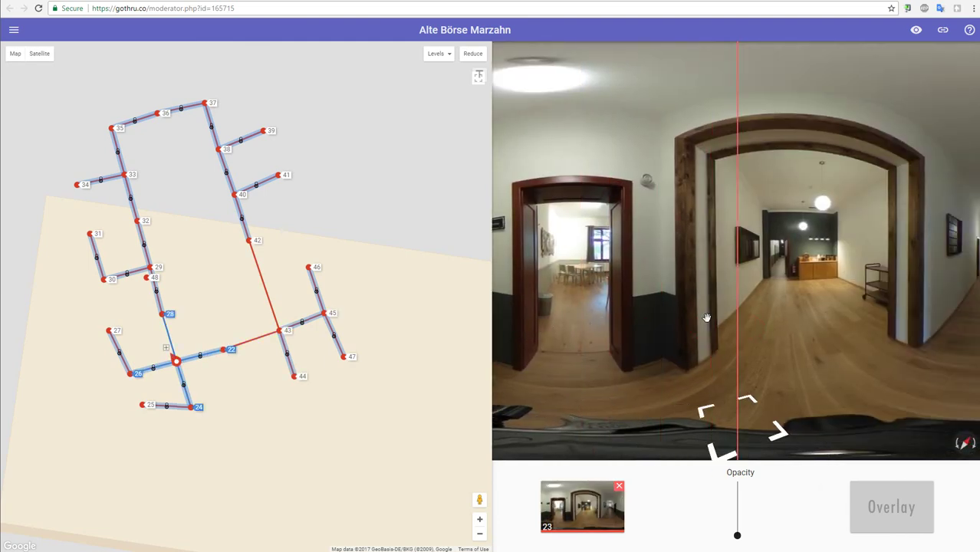
{"action": "left_click", "coordinate": [679, 322]}
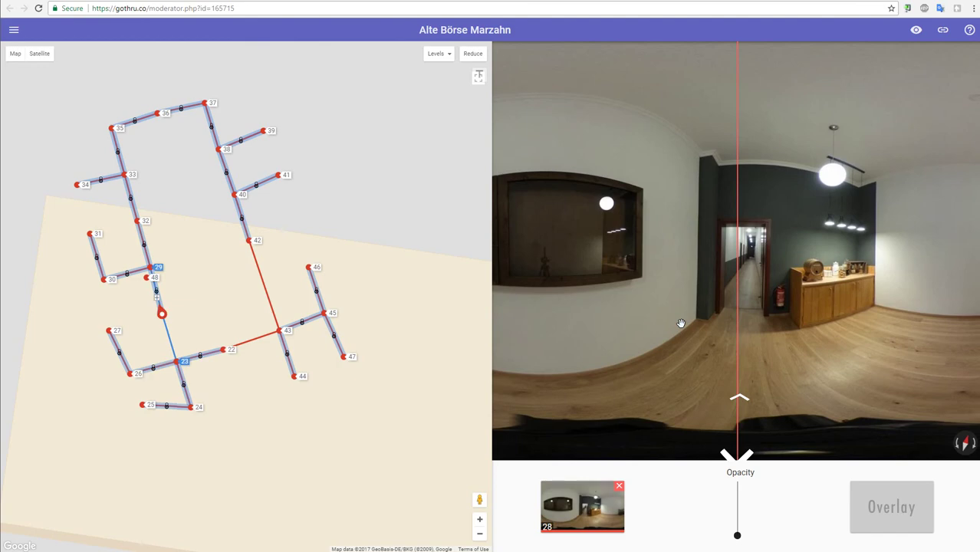
{"action": "left_click", "coordinate": [680, 323]}
{"action": "left_click", "coordinate": [682, 324]}
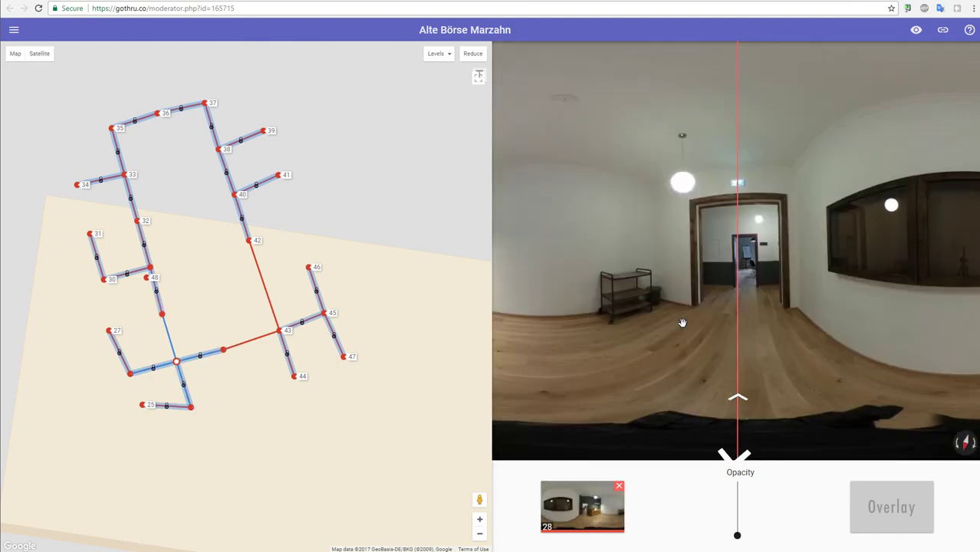
{"action": "left_click_drag", "start_coordinate": [693, 325], "coordinate": [686, 326]}
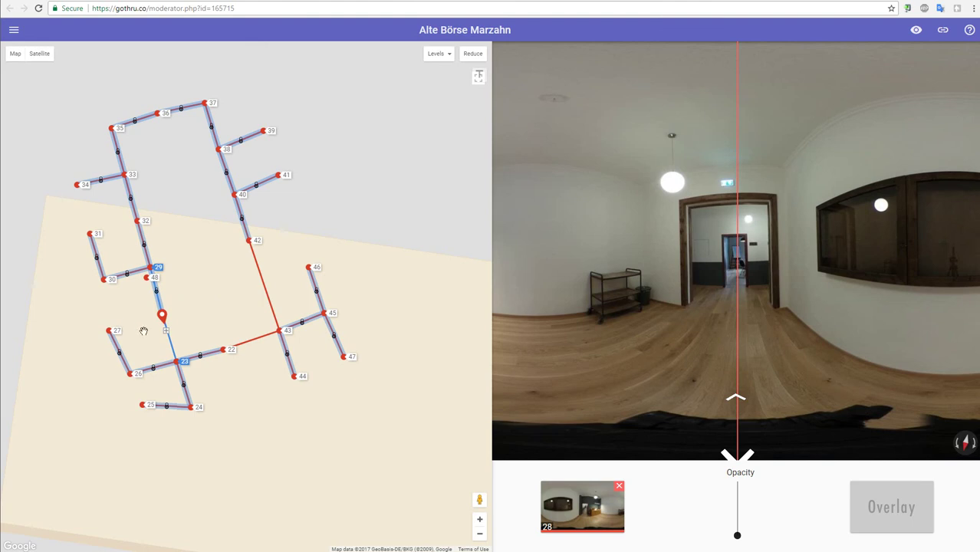
- Add a waypoint on the 28–23 link and convert the red 22–43 and 42–43 links to normal connections
{"action": "scroll", "coordinate": [211, 329], "scroll_direction": "up", "scroll_amount": 3}
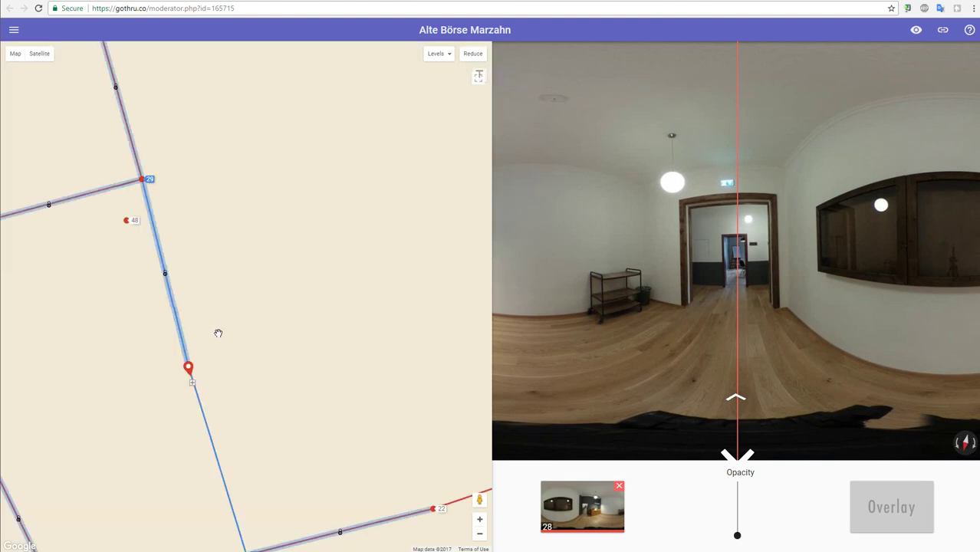
{"action": "scroll", "coordinate": [244, 340], "scroll_direction": "down", "scroll_amount": 2}
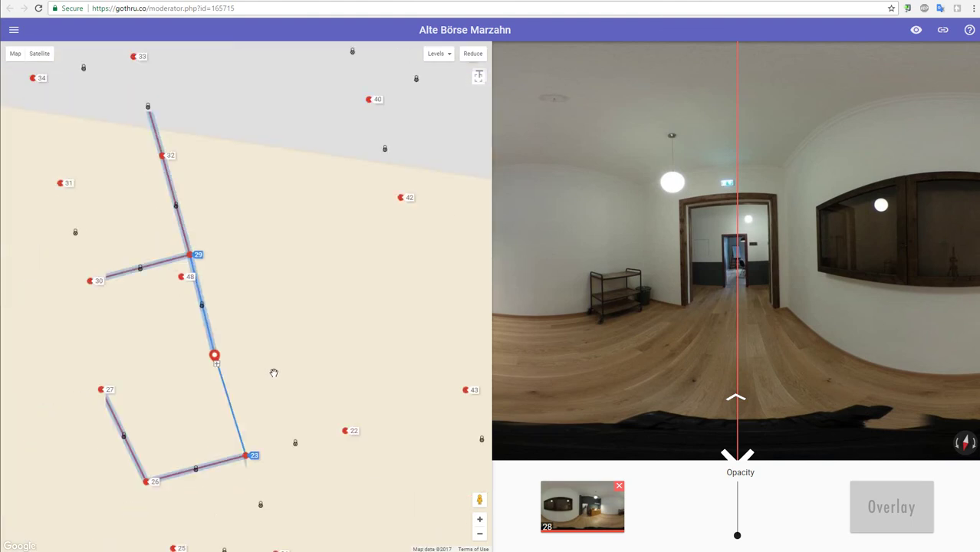
{"action": "left_click", "coordinate": [231, 395]}
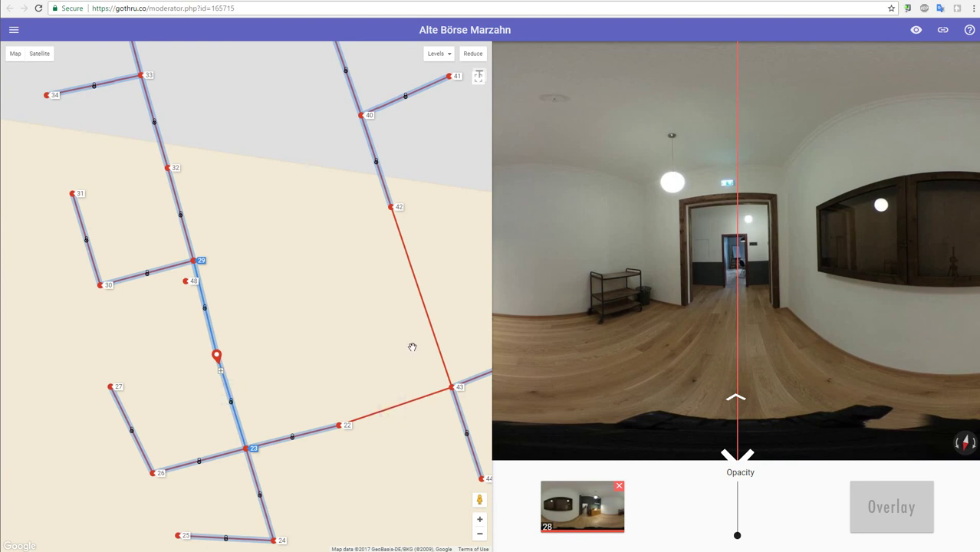
{"action": "left_click", "coordinate": [387, 407]}
{"action": "left_click", "coordinate": [420, 301]}
{"action": "left_click_drag", "start_coordinate": [377, 330], "coordinate": [317, 303]}
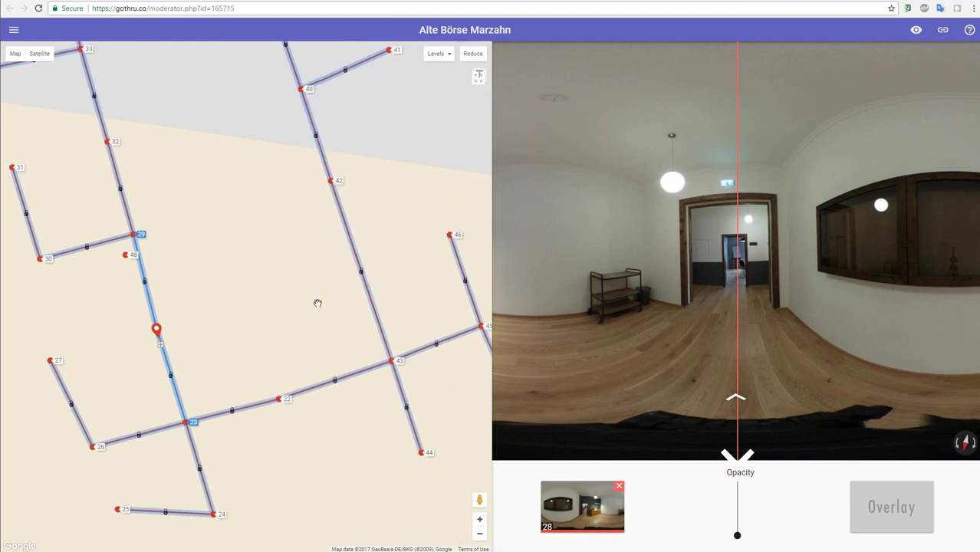
{"action": "scroll", "coordinate": [318, 304], "scroll_direction": "down", "scroll_amount": 2}
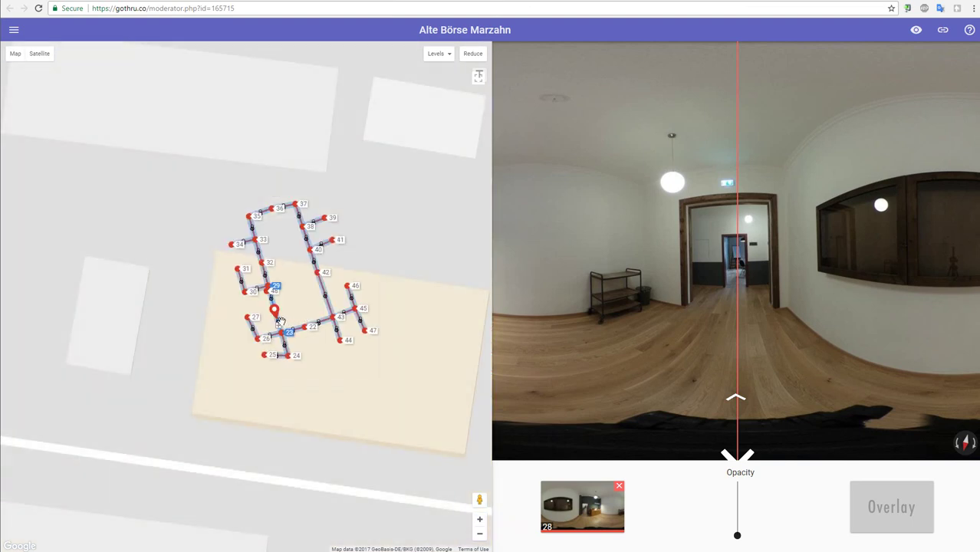
{"action": "scroll", "coordinate": [279, 321], "scroll_direction": "up", "scroll_amount": 1}
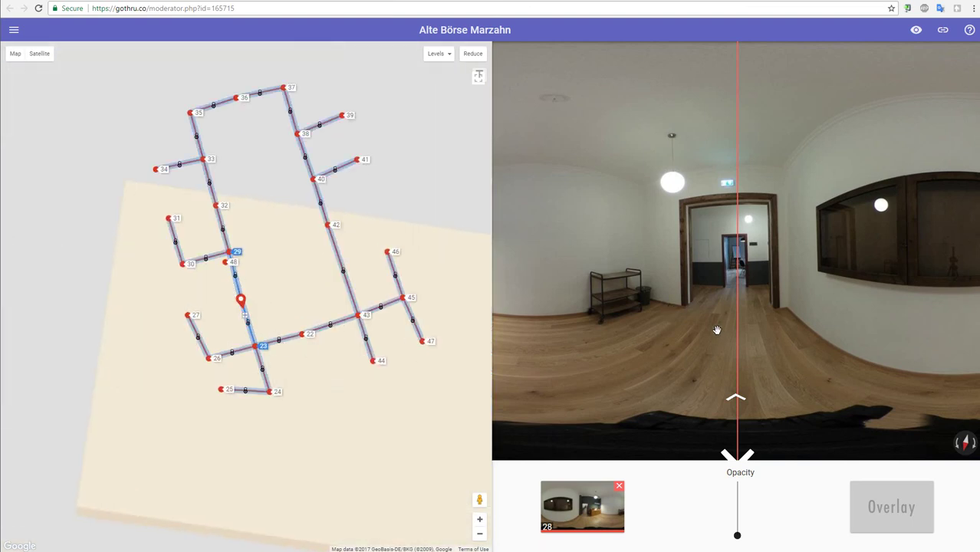
- Go to panorama 23, face the long corridor, walk forward through the links, and return to 23
{"action": "left_click", "coordinate": [703, 323]}
{"action": "left_click_drag", "start_coordinate": [683, 317], "coordinate": [733, 343]}
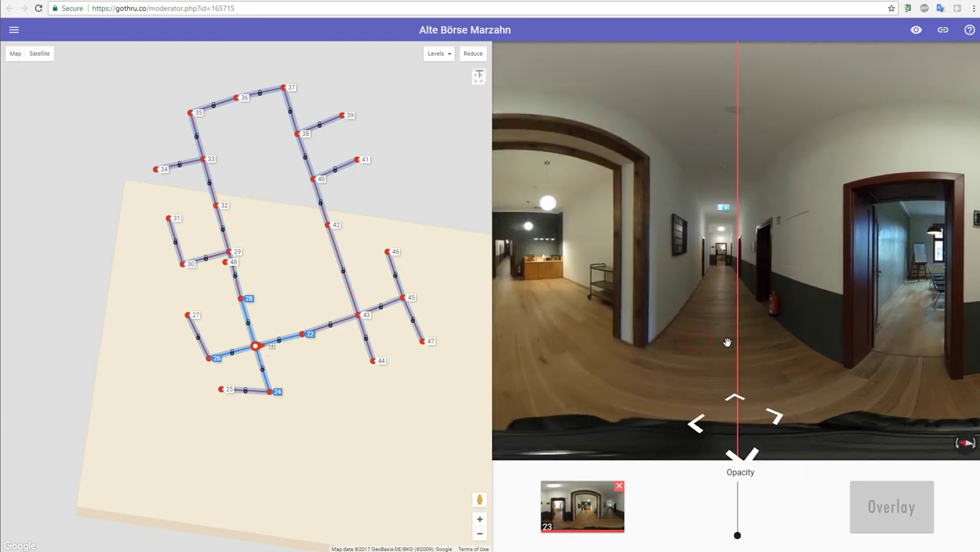
{"action": "left_click", "coordinate": [735, 343]}
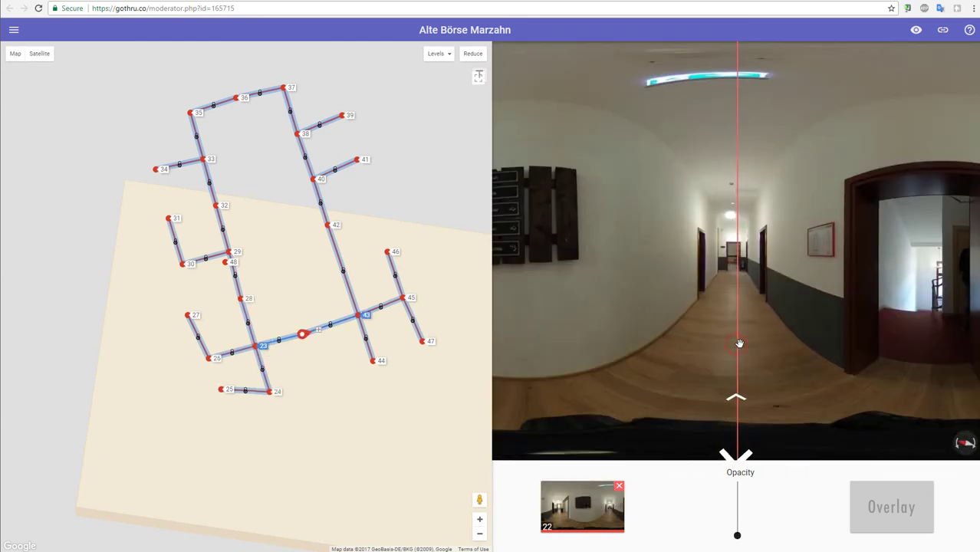
{"action": "left_click", "coordinate": [737, 343]}
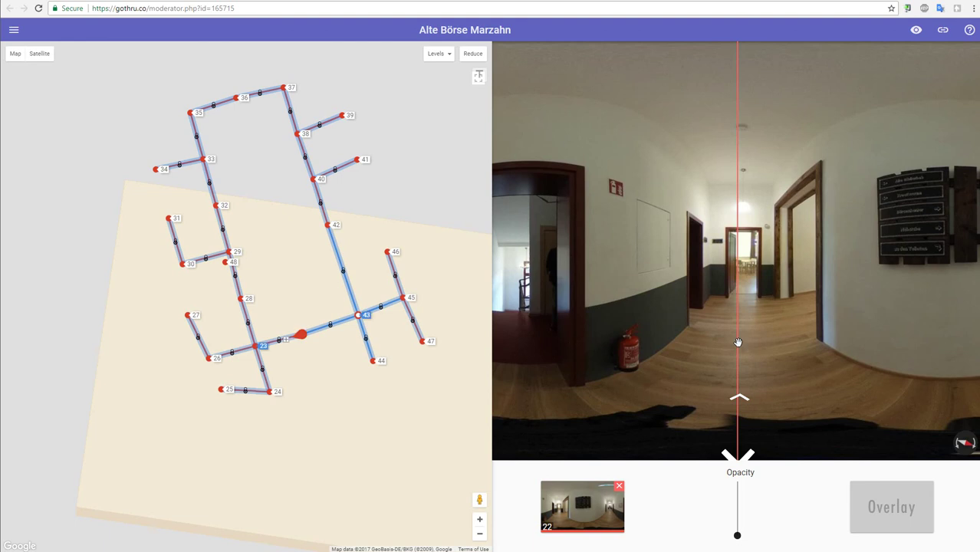
{"action": "left_click", "coordinate": [731, 340]}
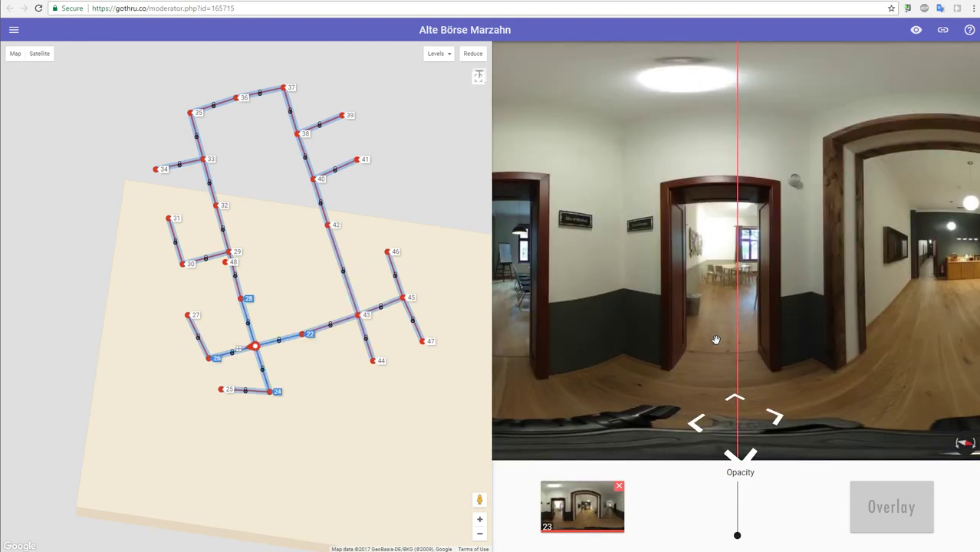